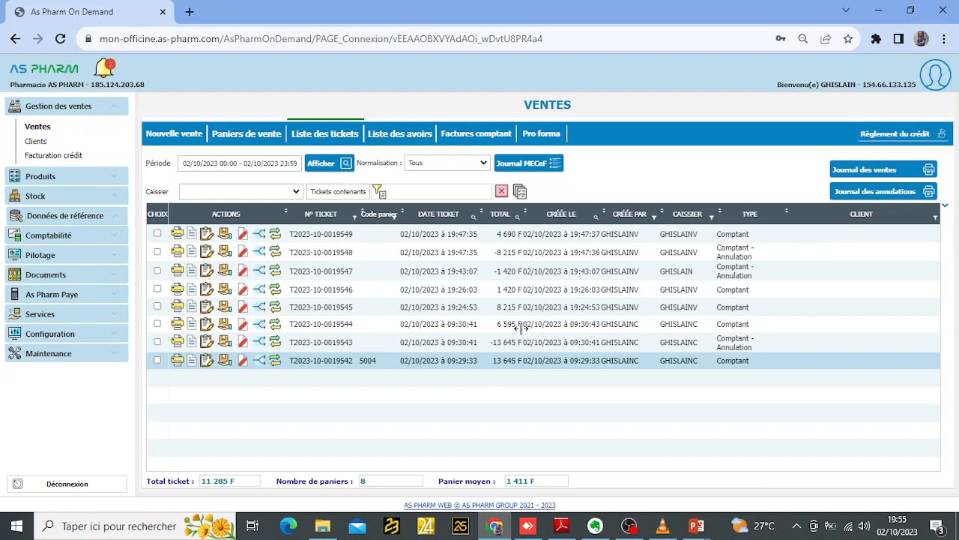
# - Start cancelling the newest cash ticket of 4 690 F and select the cashier's name for the cancellation
pyautogui.click(447, 238)
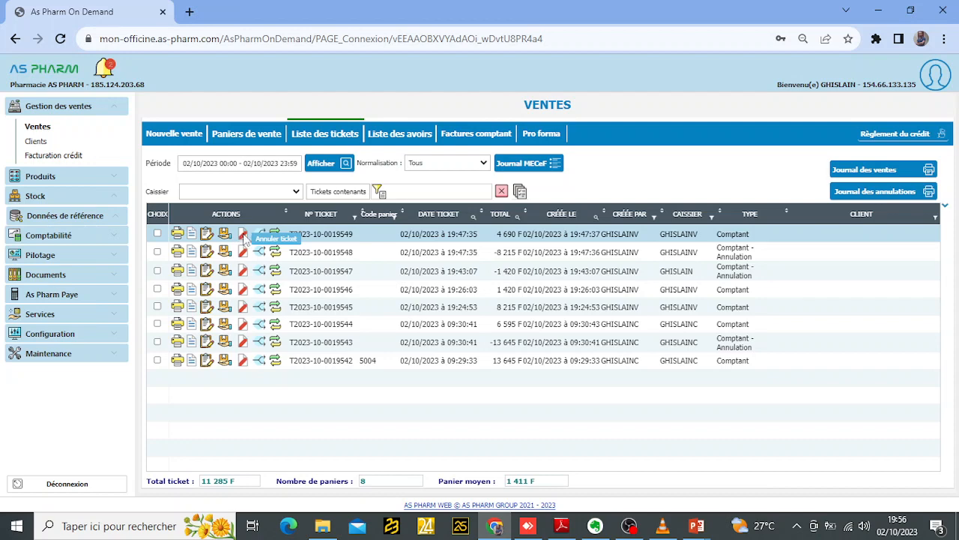
pyautogui.click(244, 237)
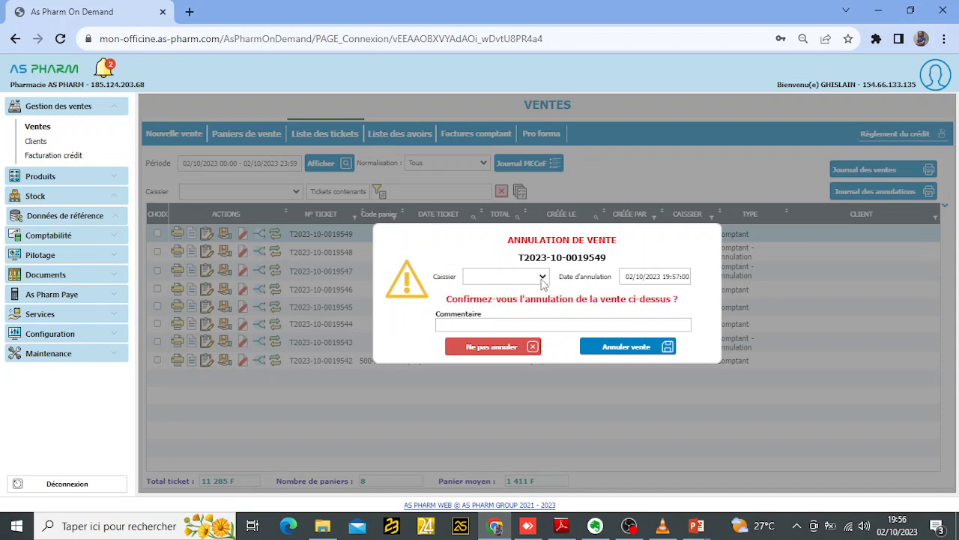
pyautogui.click(542, 277)
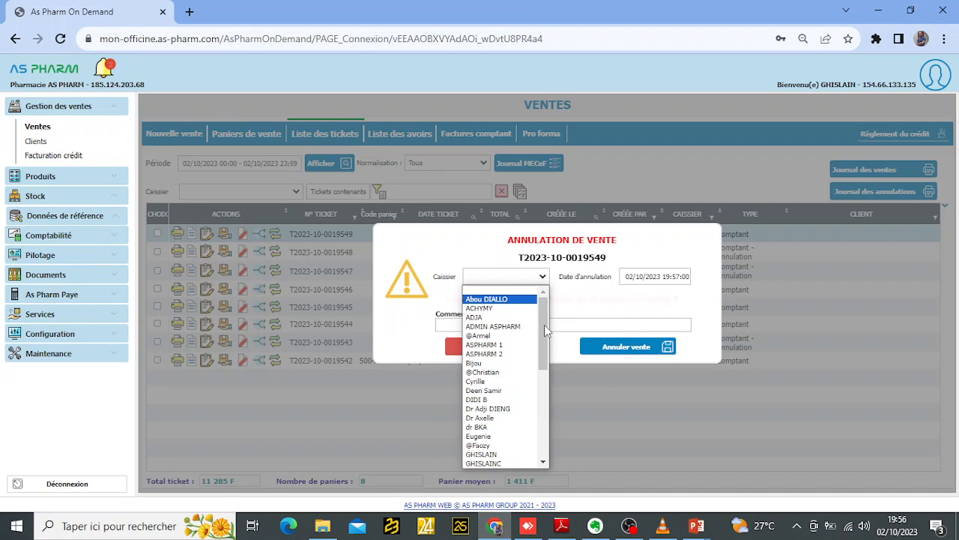
pyautogui.click(495, 454)
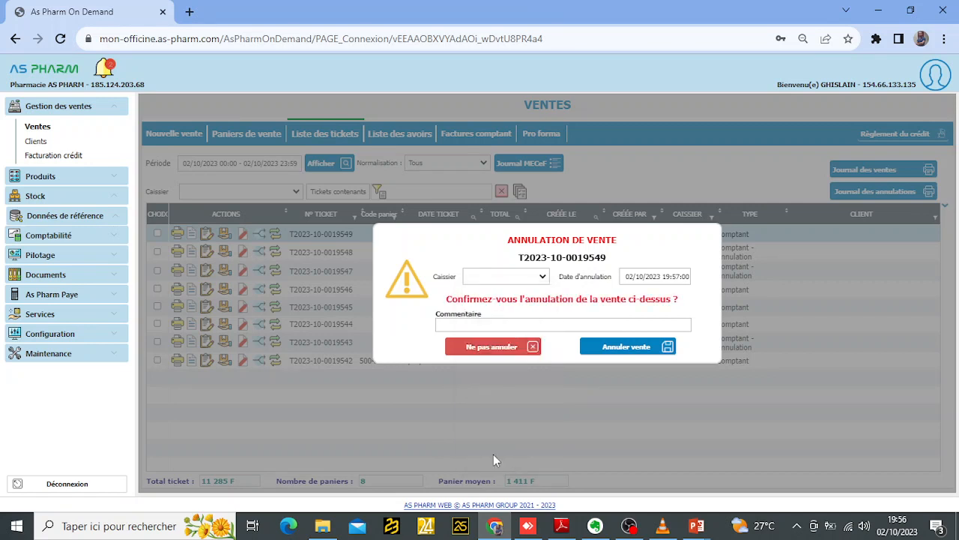
# - Enter the cancellation comment MAUVAIS SERVICE and validate the cancellation of the sale
pyautogui.click(565, 326)
pyautogui.write('M')
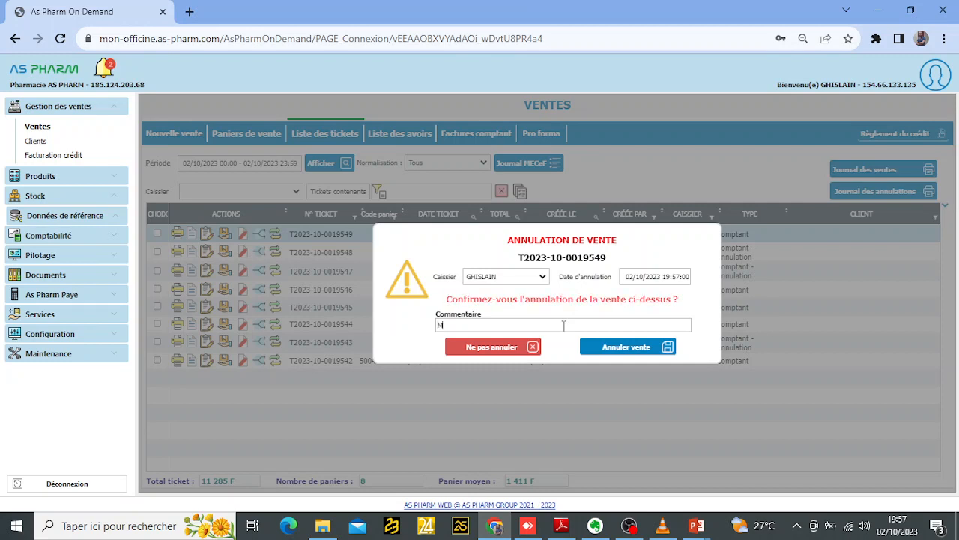
pyautogui.write('AUVAI')
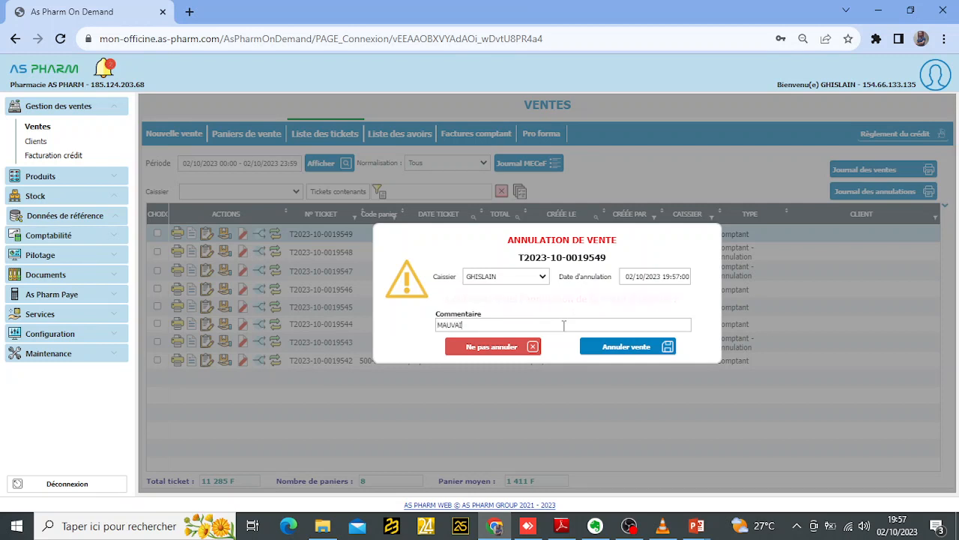
pyautogui.write('S SERVI')
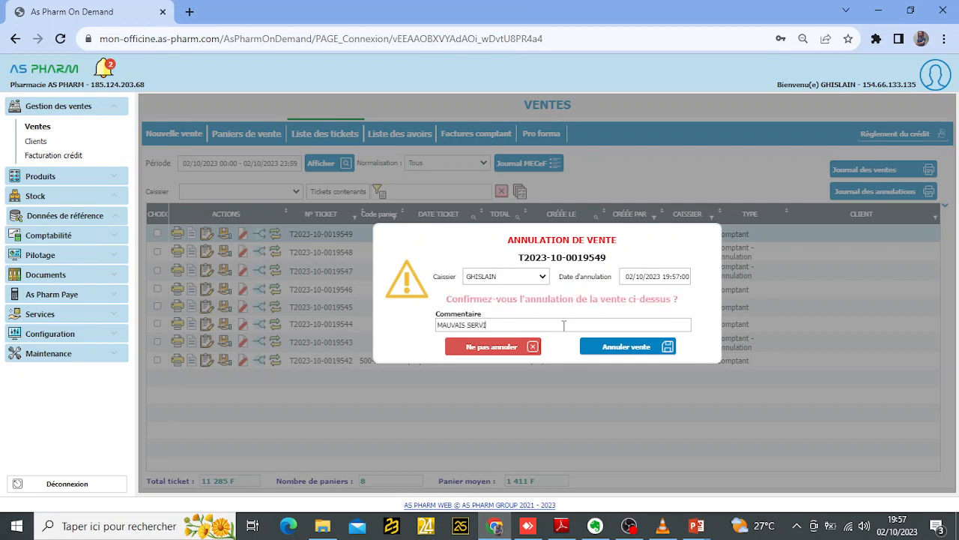
pyautogui.write('CE')
pyautogui.click(624, 346)
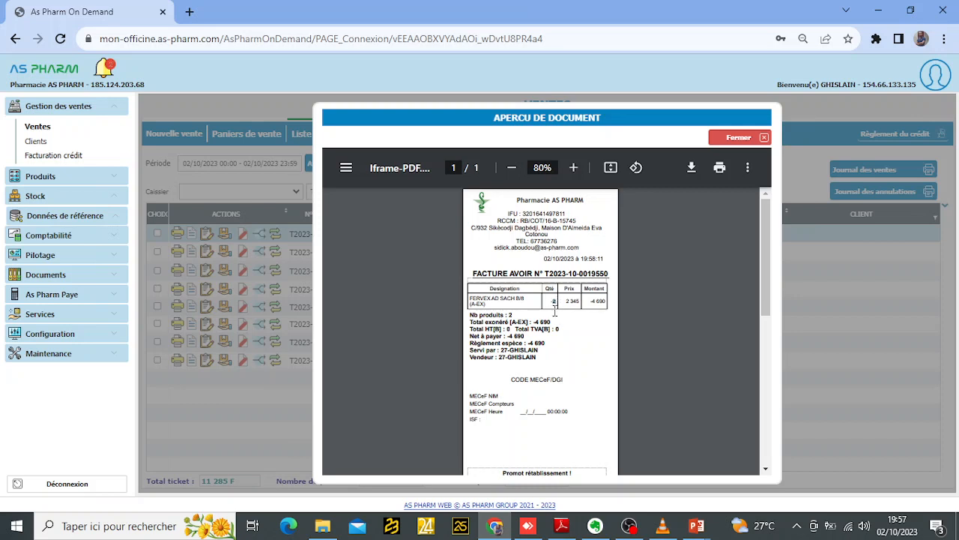
# - Check the returned quantity and the title of the generated credit invoice, and close the document preview
pyautogui.moveTo(549, 301); pyautogui.dragTo(563, 301)
pyautogui.moveTo(472, 268); pyautogui.dragTo(614, 270)
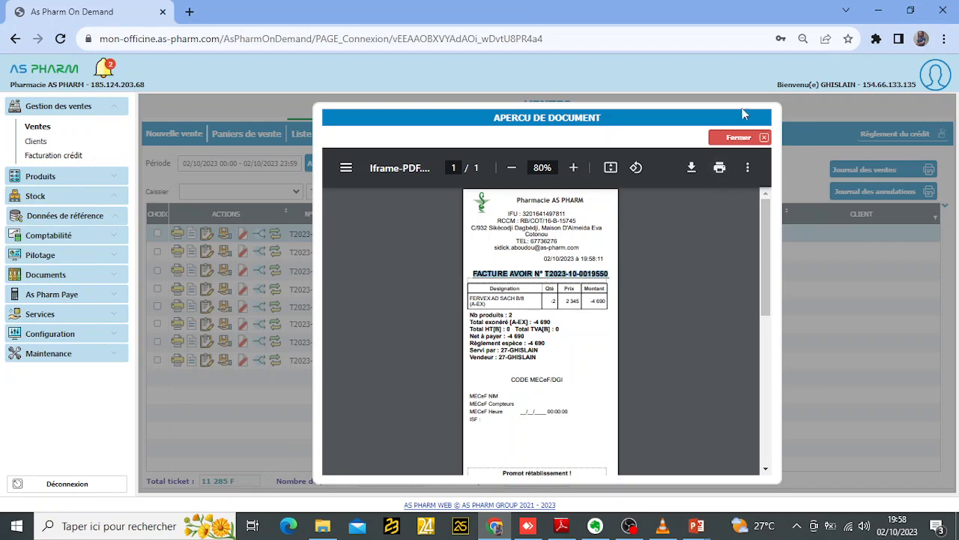
pyautogui.click(739, 139)
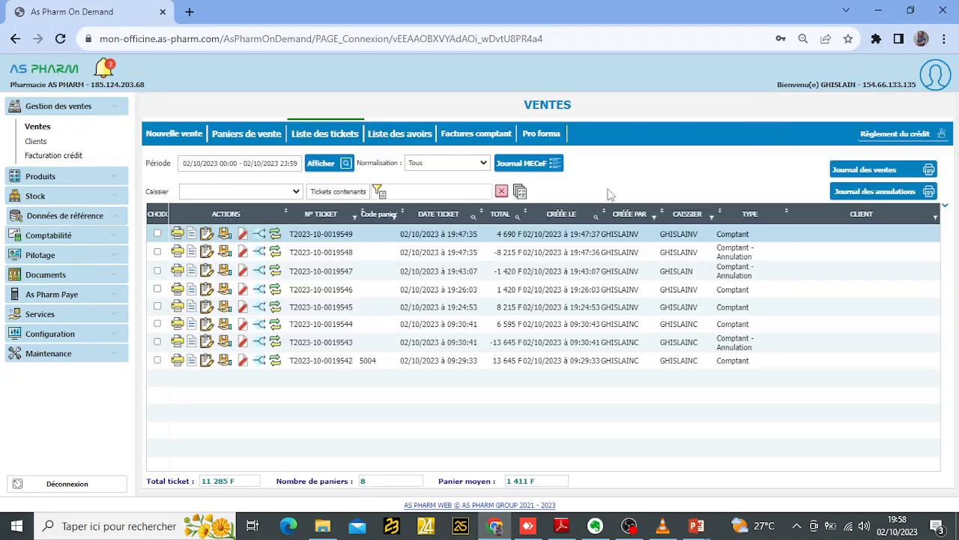
# - Refresh the ticket list and compare the total of the cancelled sale with that of its cancellation ticket
pyautogui.click(331, 165)
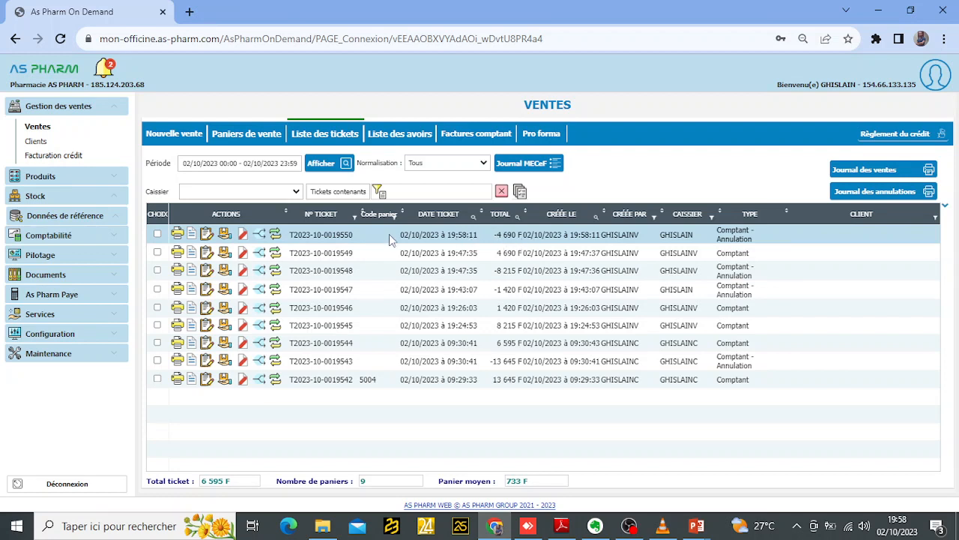
pyautogui.moveTo(492, 236); pyautogui.dragTo(519, 239)
pyautogui.moveTo(497, 255); pyautogui.dragTo(515, 259)
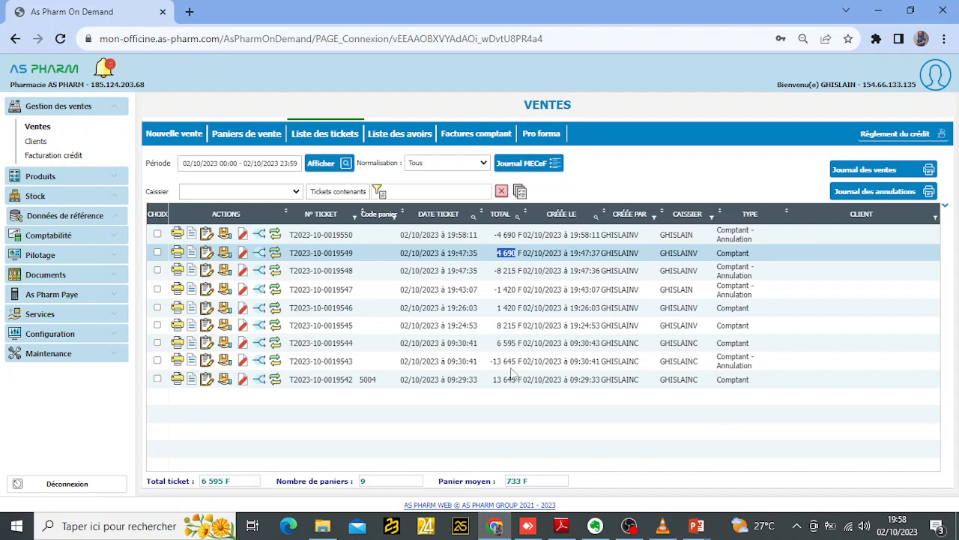
# - Preview the products and payment details of the 6 595 F ticket, and close the preview
pyautogui.click(527, 327)
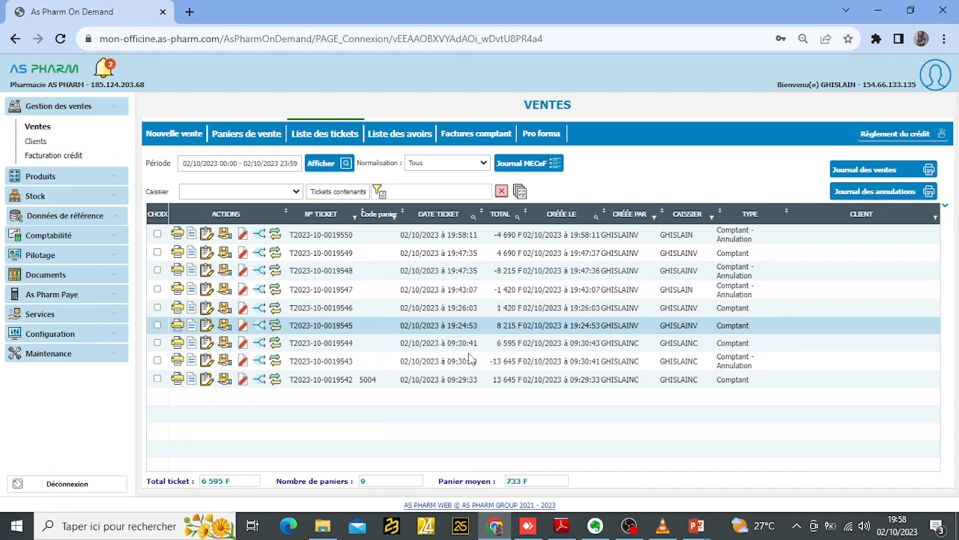
pyautogui.click(450, 342)
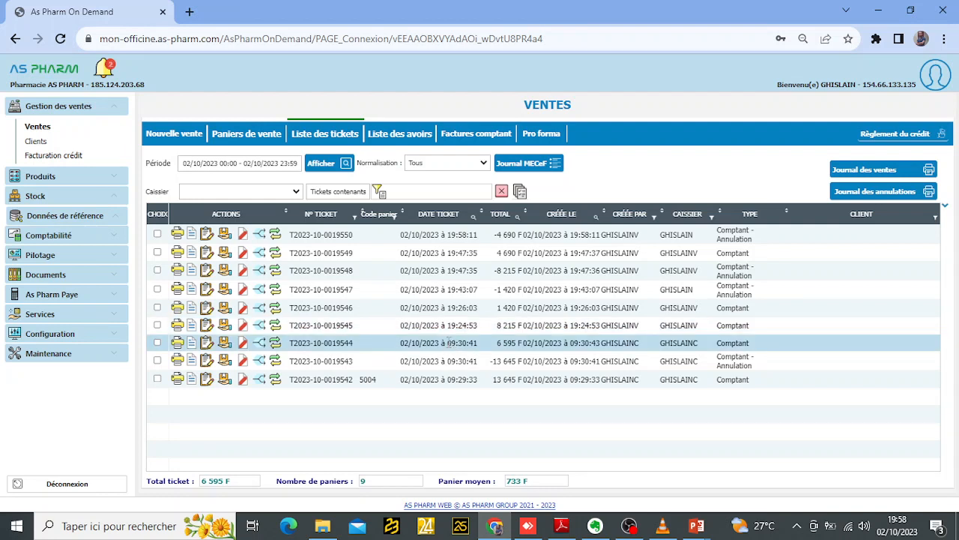
pyautogui.click(178, 343)
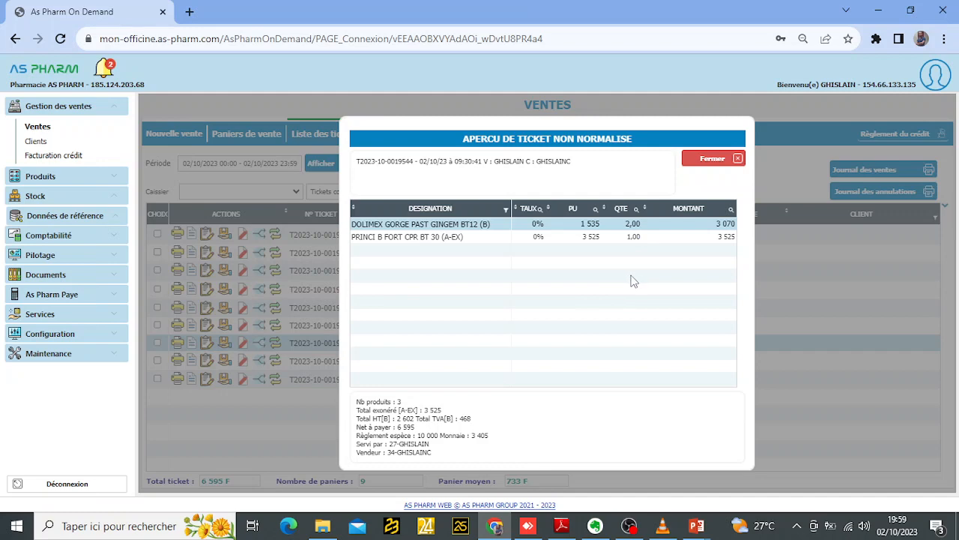
pyautogui.click(719, 161)
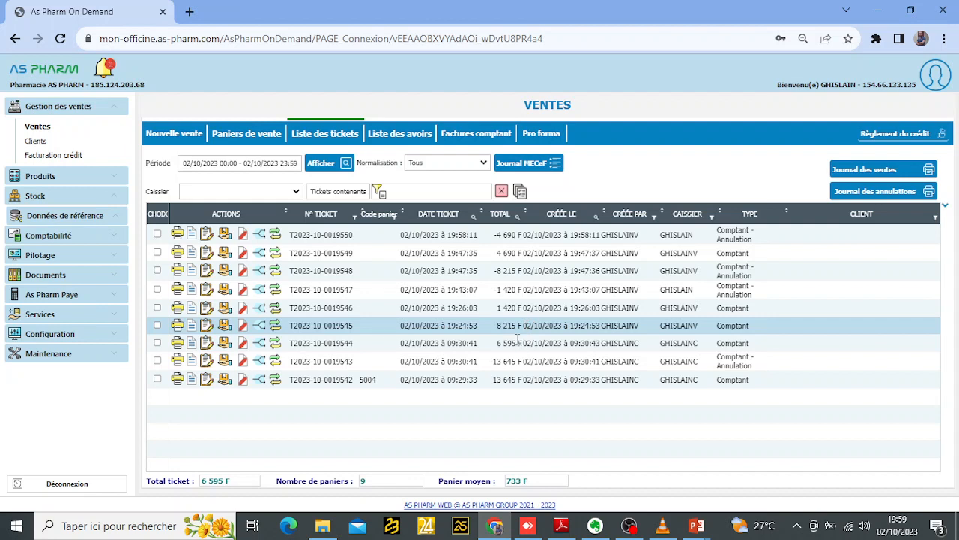
# - Compare the sale and cancellation rows in the ticket list, and review the 6 595 F ticket's contents again
pyautogui.click(522, 253)
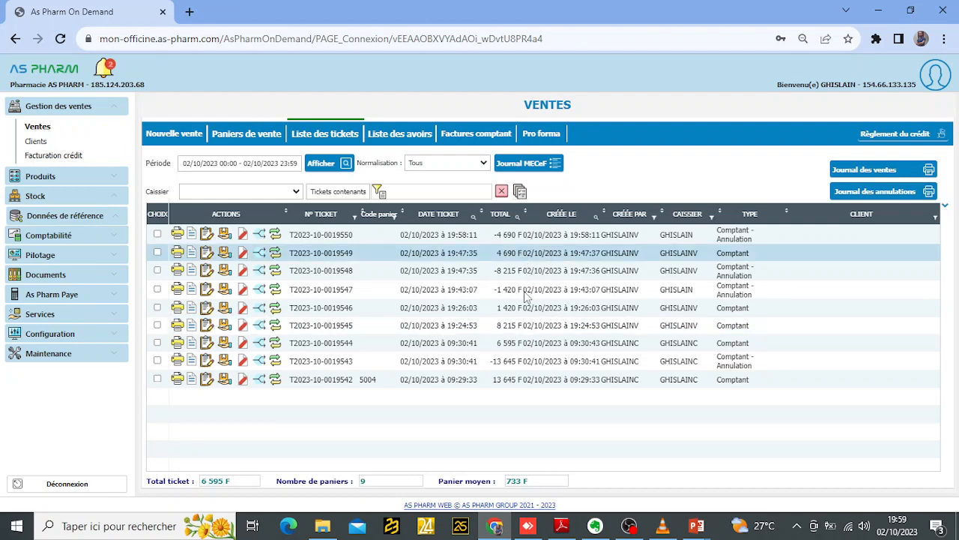
pyautogui.click(515, 292)
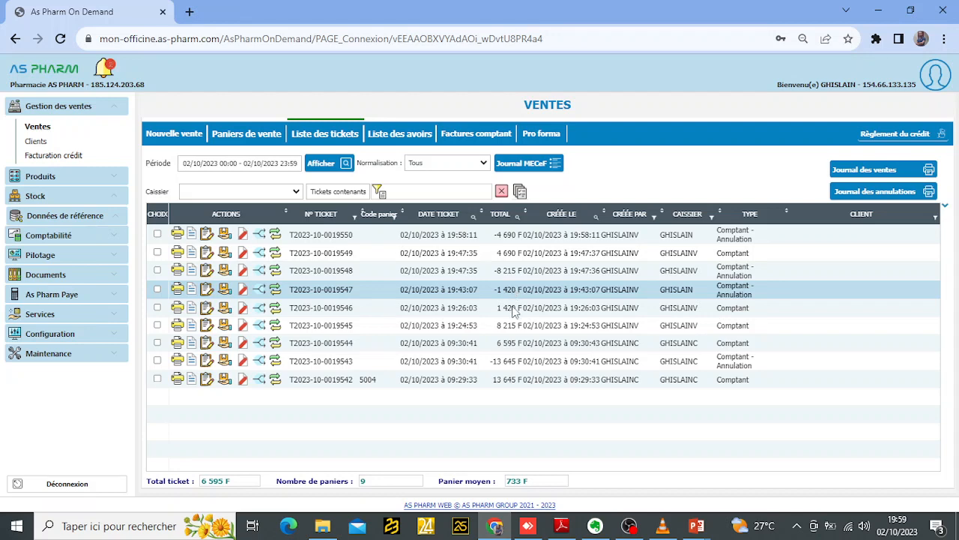
pyautogui.click(516, 308)
pyautogui.click(512, 272)
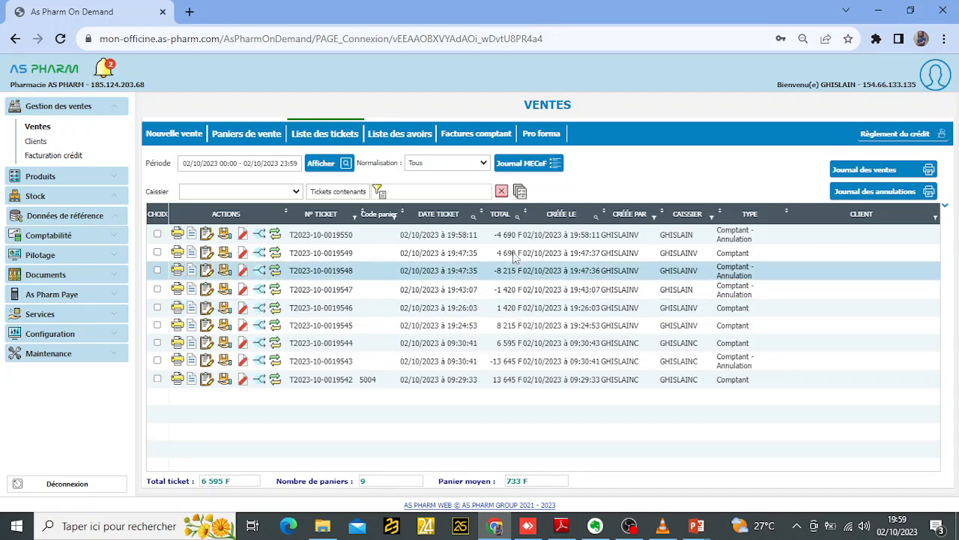
pyautogui.click(516, 345)
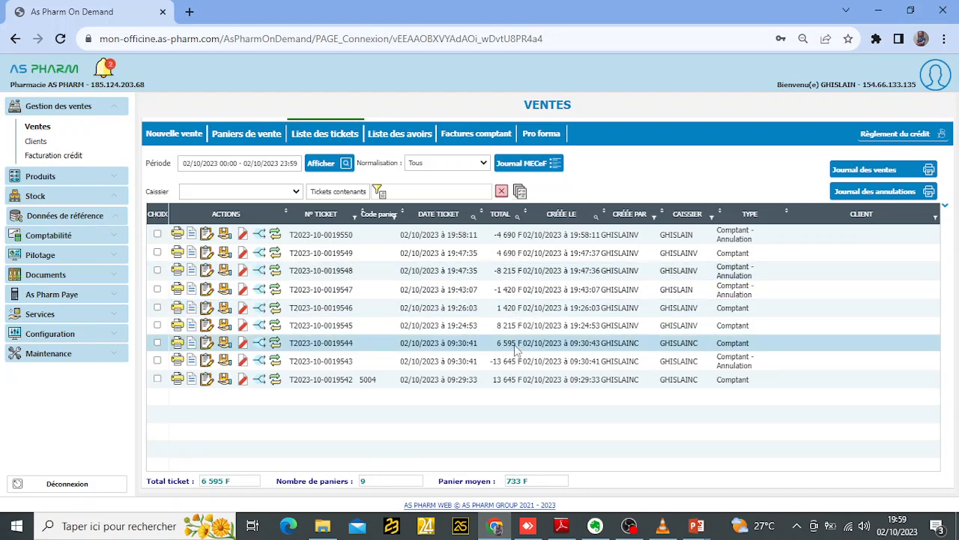
pyautogui.click(179, 345)
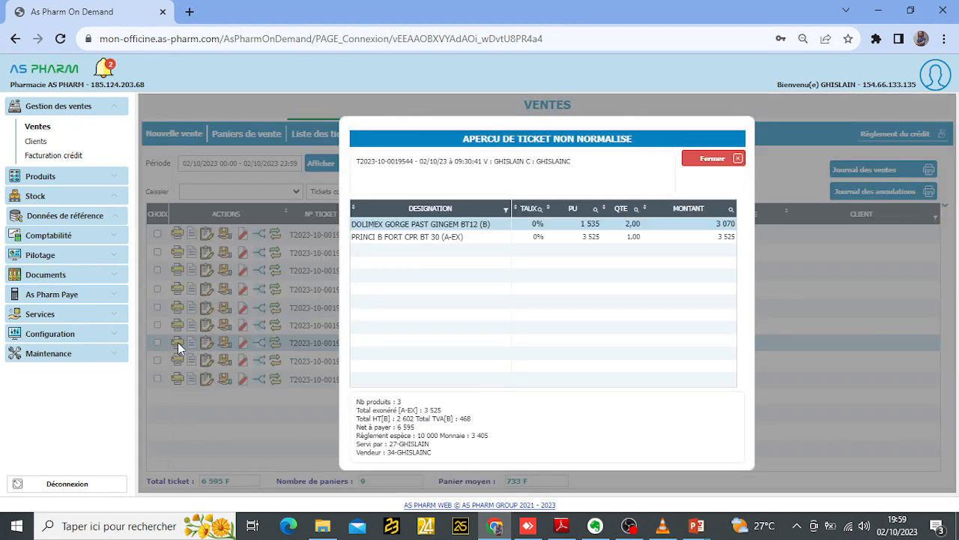
pyautogui.click(724, 166)
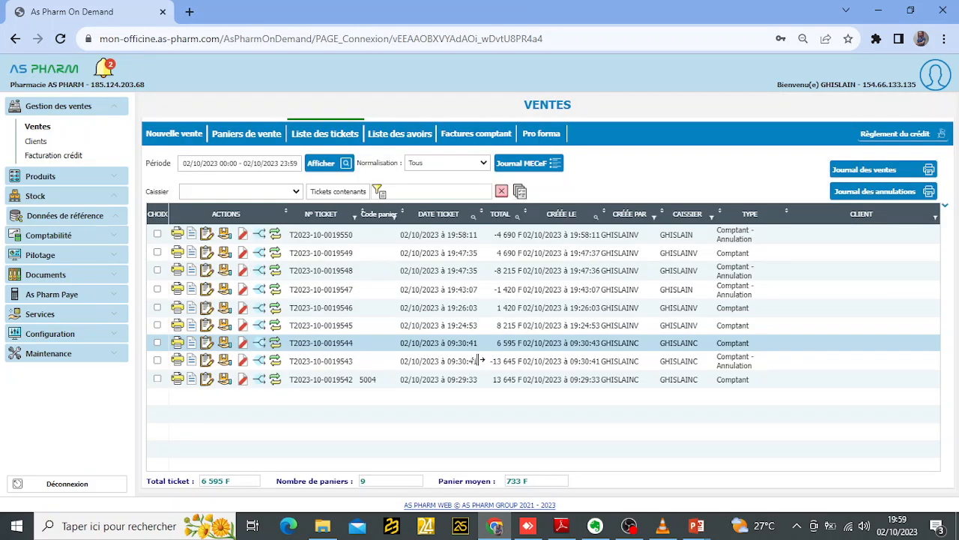
# - Open the 6 595 F ticket for modification and copy the stock code of DOLIMEX GORGE PAST GINGEM BT12
pyautogui.click(207, 343)
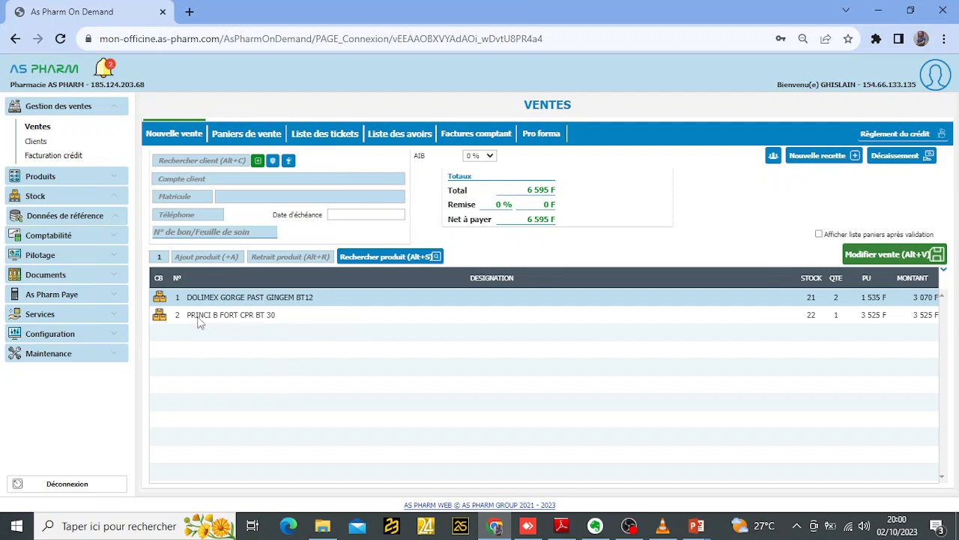
pyautogui.click(159, 300)
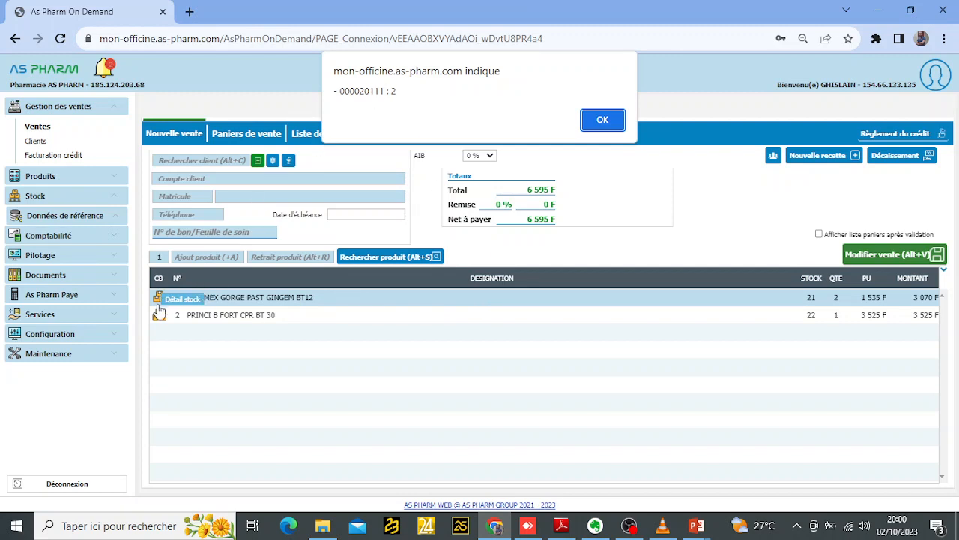
pyautogui.doubleClick(364, 92)
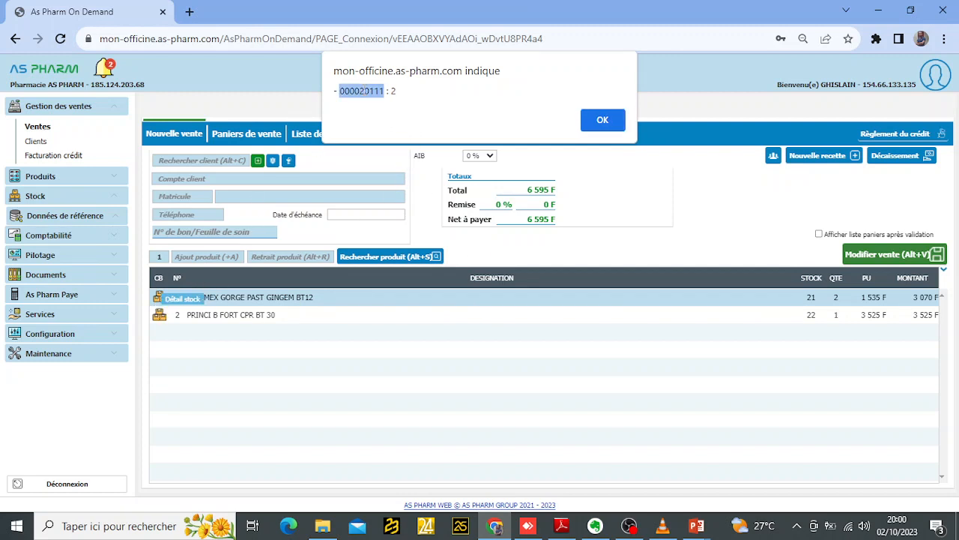
pyautogui.rightClick(364, 85)
pyautogui.click(394, 103)
pyautogui.click(602, 124)
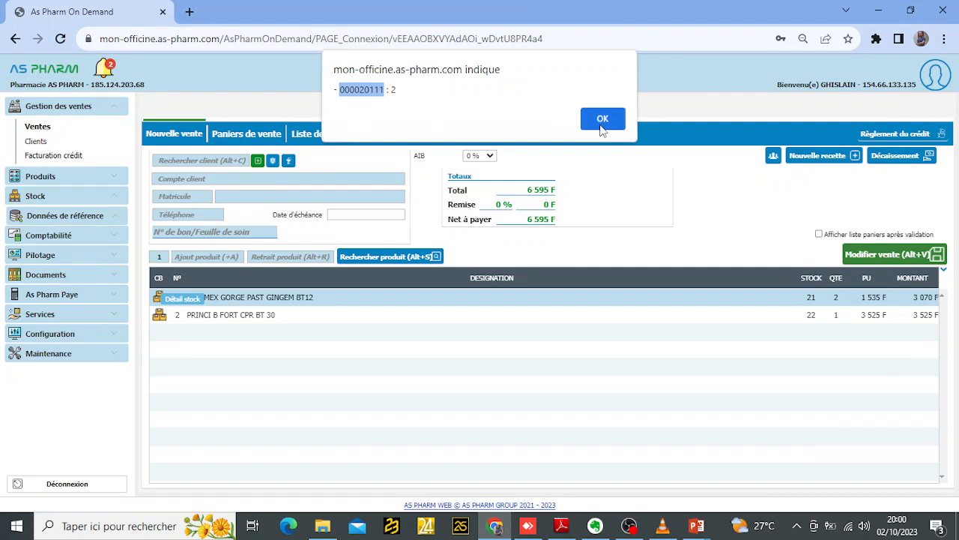
# - Withdraw one unit of DOLIMEX GORGE PAST GINGEM BT12 from the sale using its copied code 000020111
pyautogui.rightClick(287, 257)
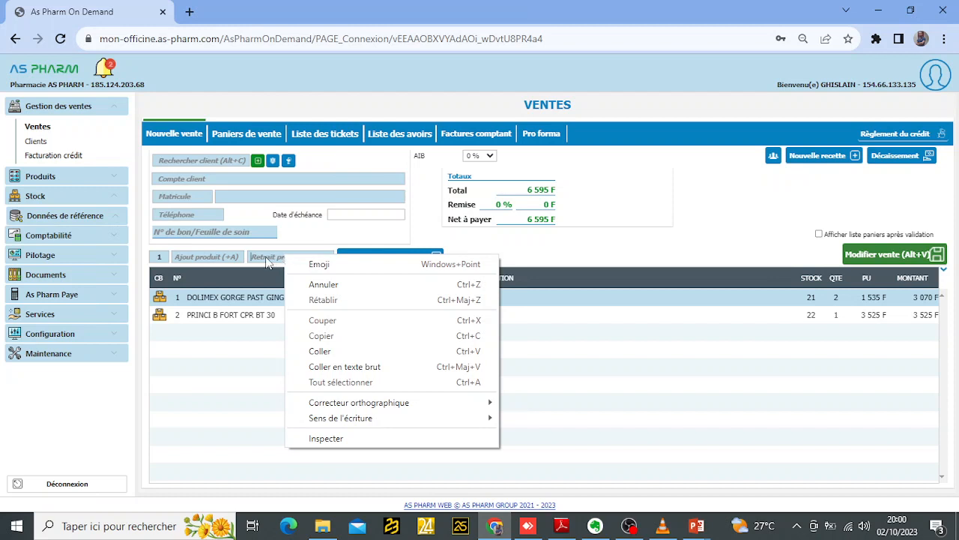
pyautogui.click(319, 350)
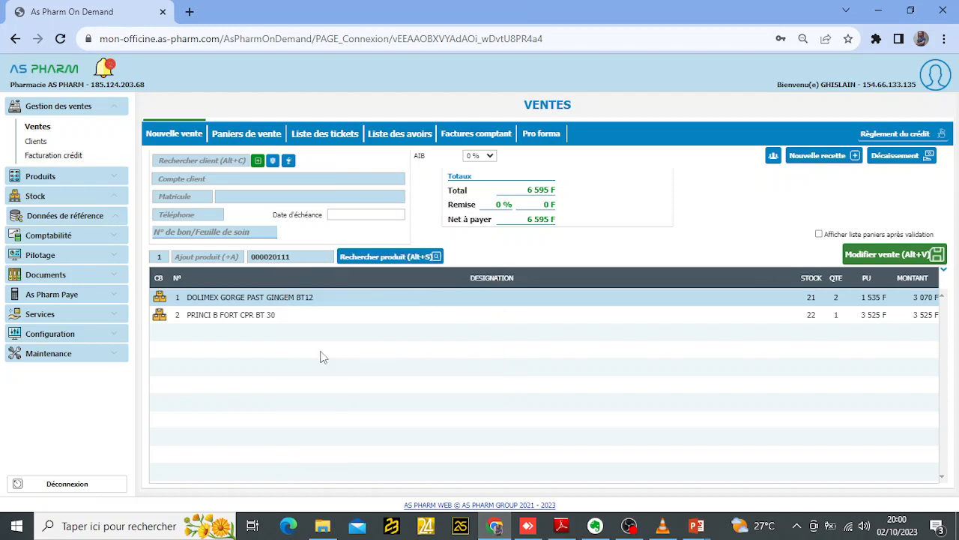
pyautogui.press('Return')
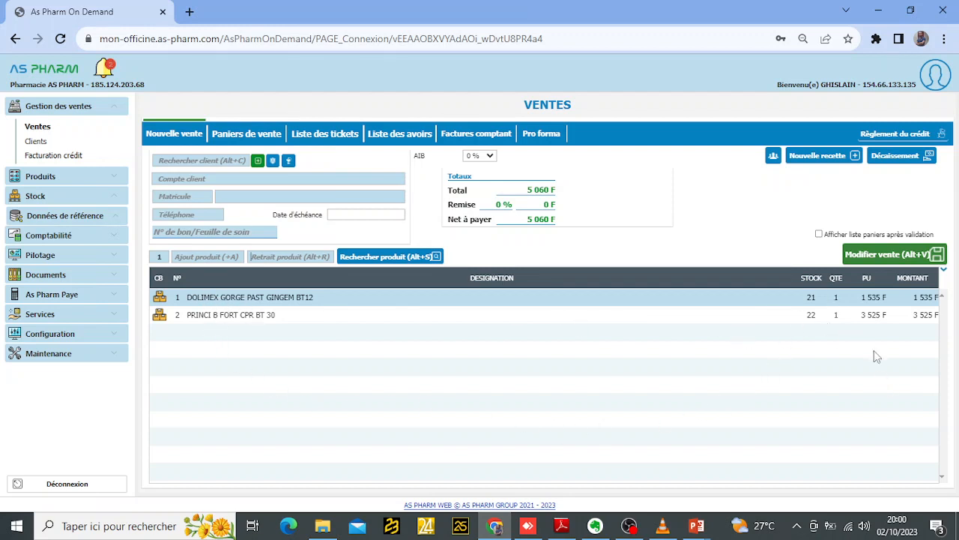
# - Validate the modified sale with a cash payment of 6 000 F, and confirm the modification and its ticket comment
pyautogui.click(886, 257)
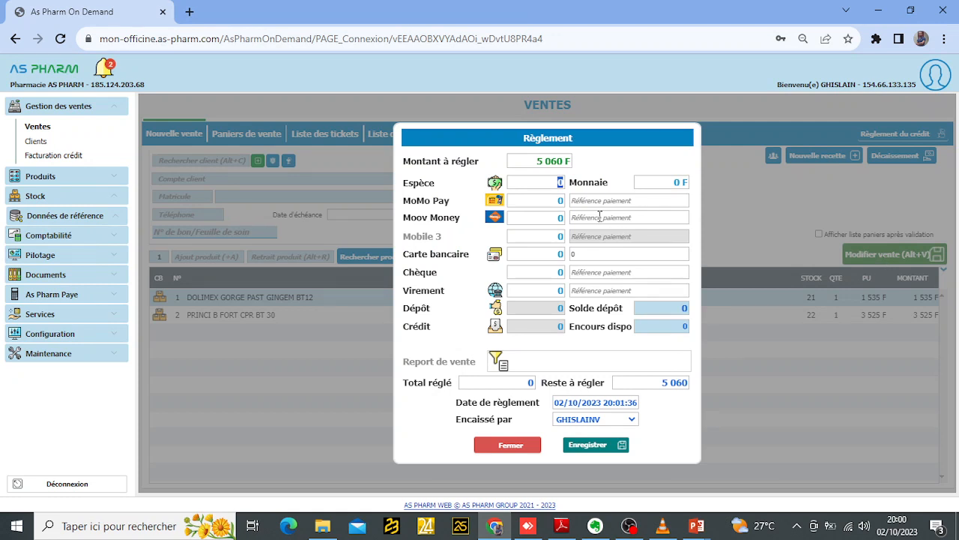
pyautogui.write('100')
pyautogui.press('BackSpace')
pyautogui.press('BackSpace')
pyautogui.press('Return')
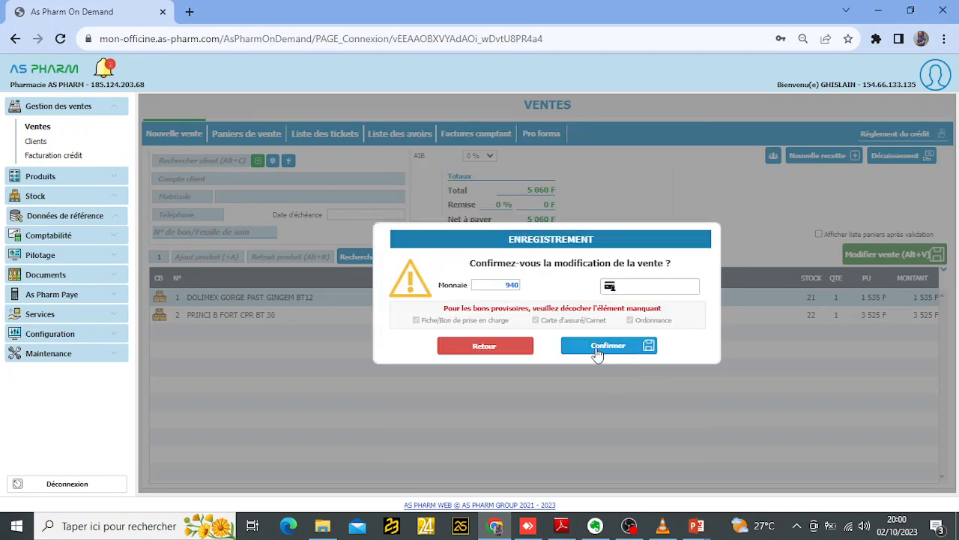
pyautogui.click(598, 349)
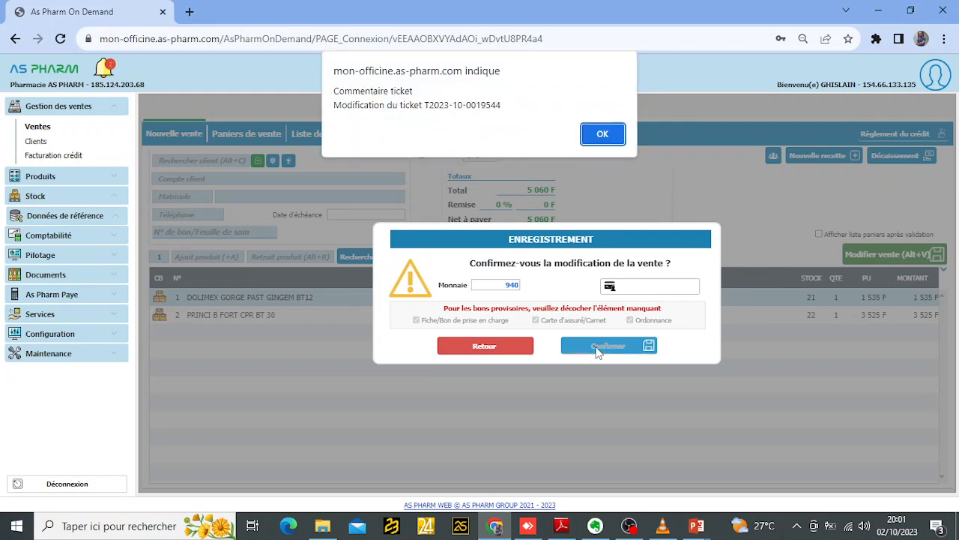
pyautogui.click(603, 135)
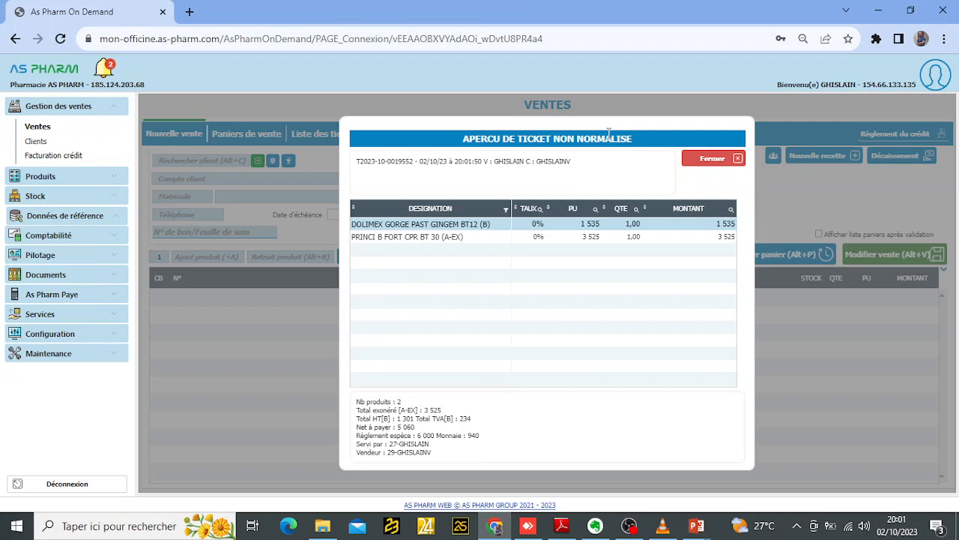
# - Check the product lines in the modified ticket's preview and close it
pyautogui.click(441, 237)
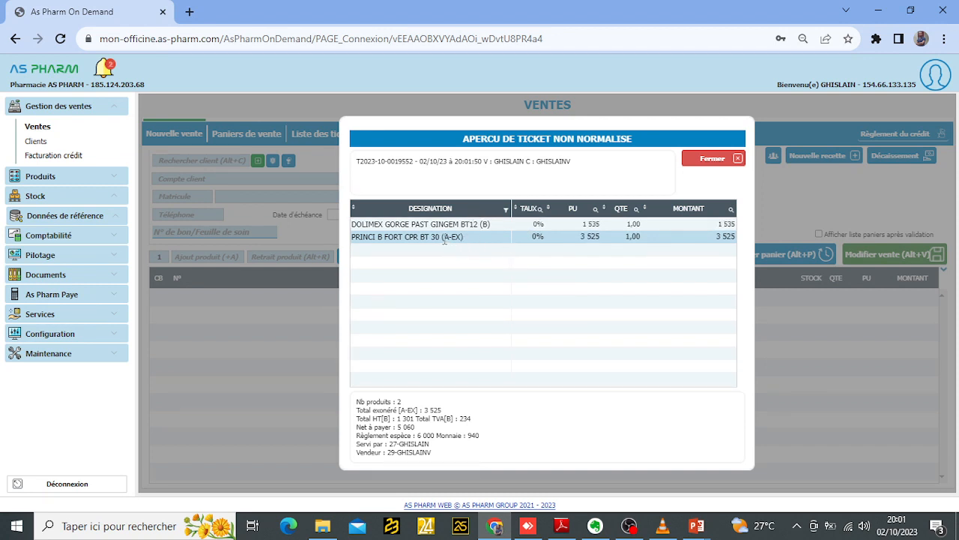
pyautogui.click(444, 237)
pyautogui.click(657, 333)
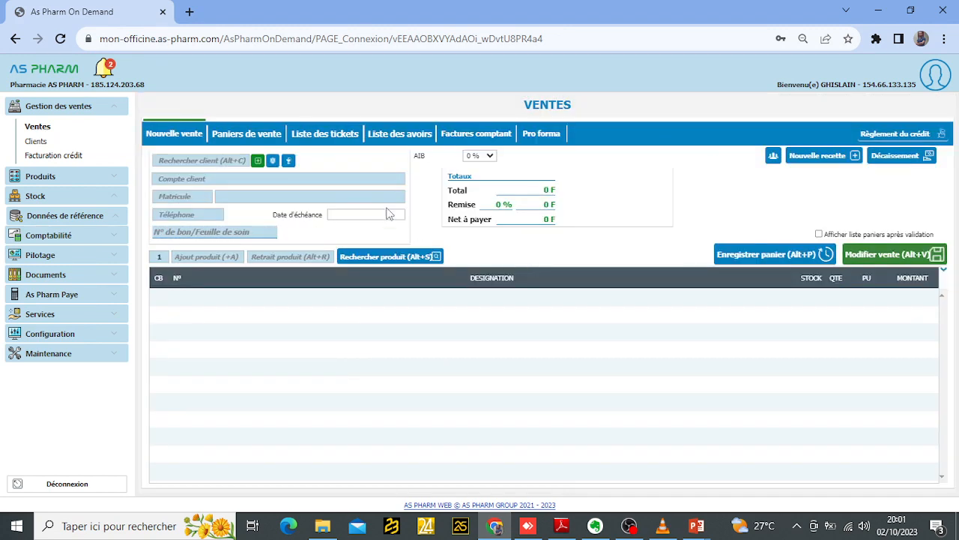
# - Display the updated ticket list and examine the cancellation ticket alongside the original 6 595 F ticket
pyautogui.click(332, 134)
pyautogui.click(333, 164)
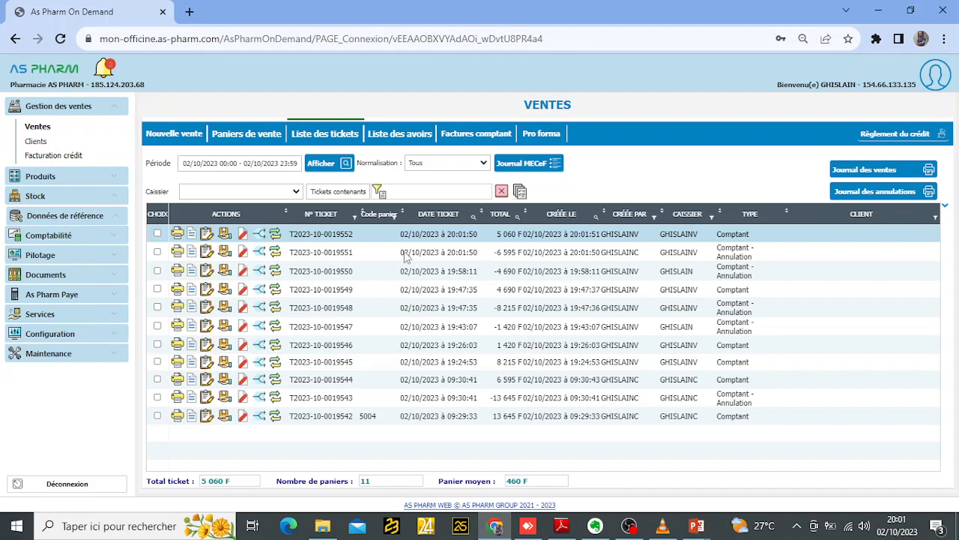
pyautogui.click(323, 256)
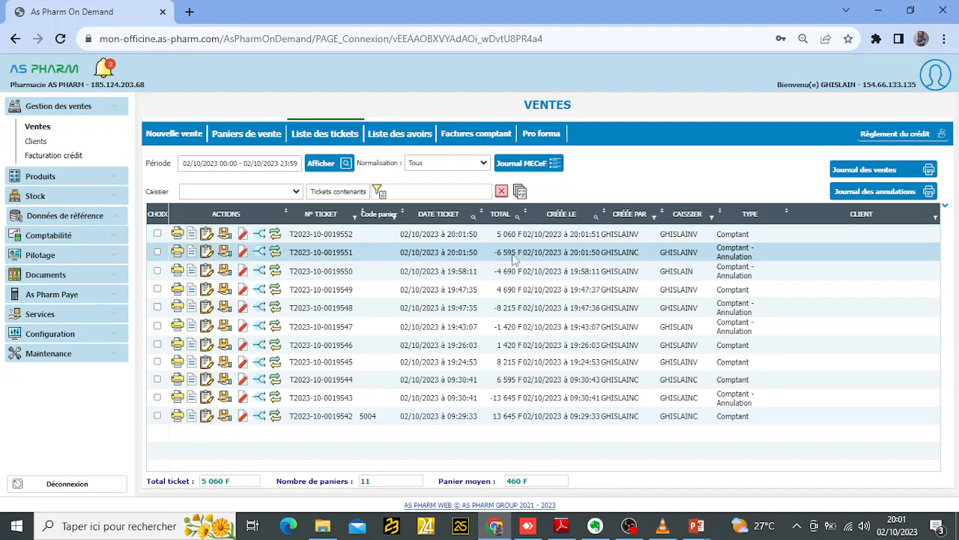
pyautogui.click(450, 380)
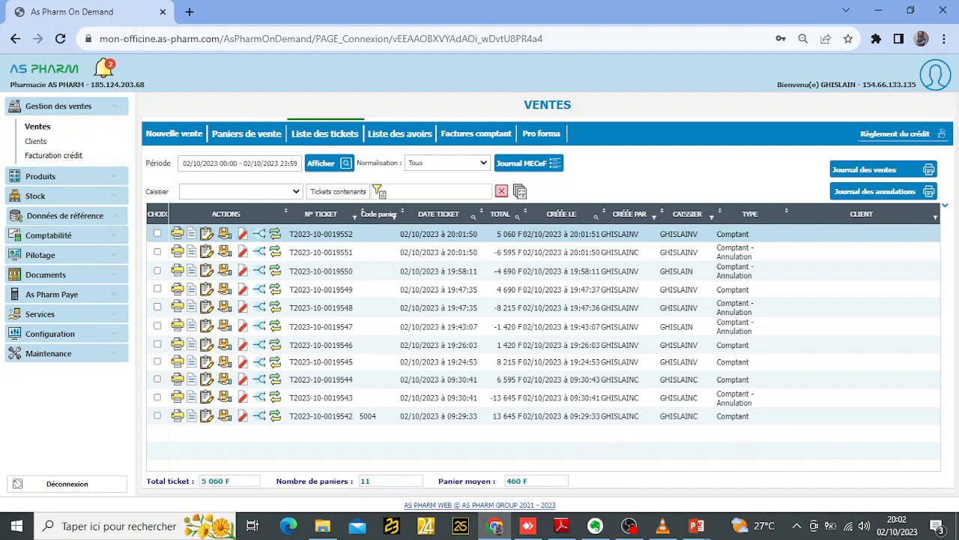
# - Switch to the PowerPoint slide show and advance to the closing slide
pyautogui.click(663, 526)
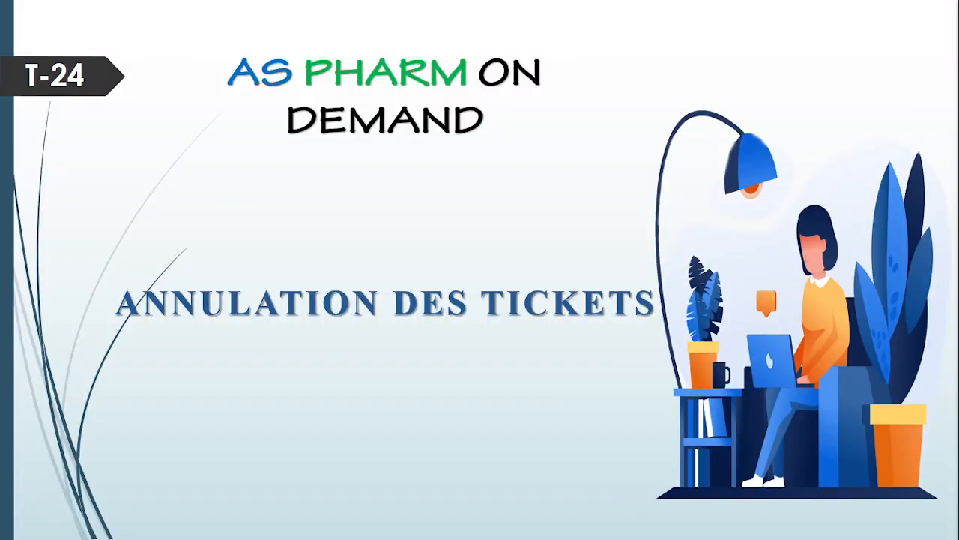
pyautogui.click(512, 411)
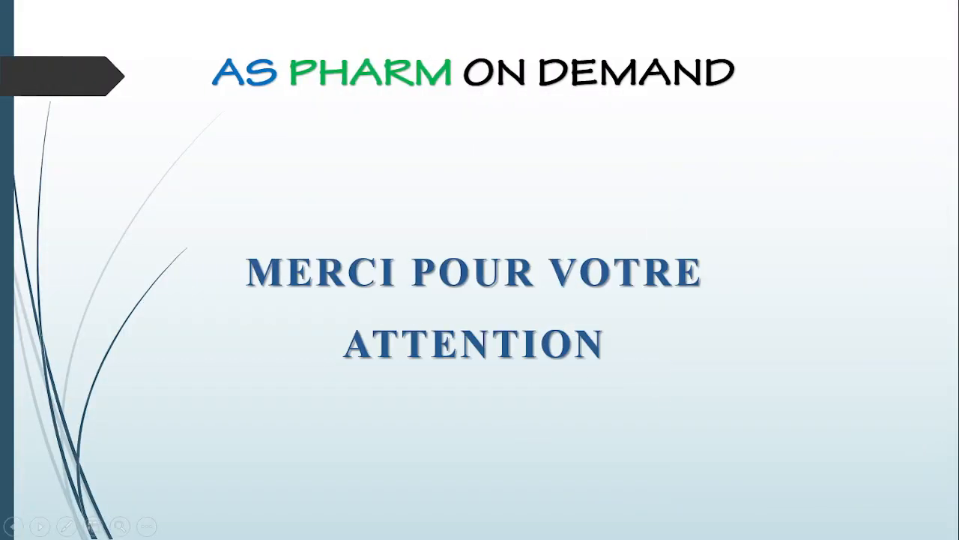